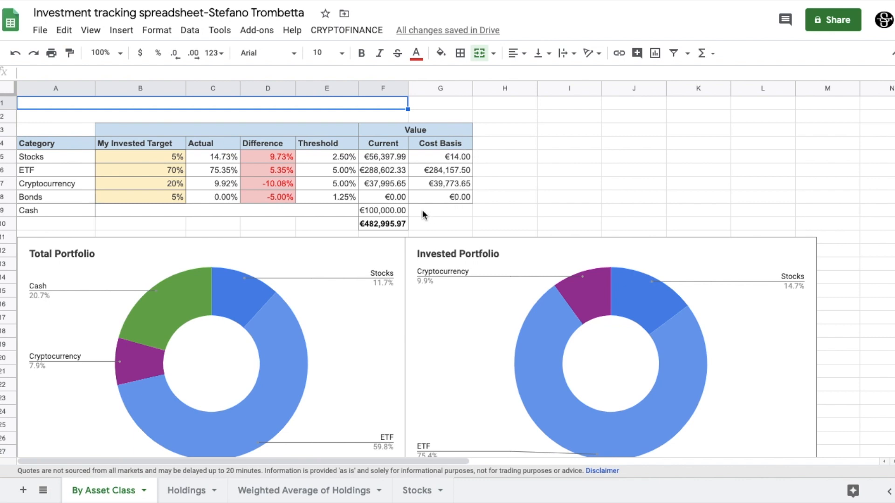
# Step: Review the allocation table and the total, invested and target portfolio charts on the By Asset Class sheet
pyautogui.scroll(-1, 423, 214)
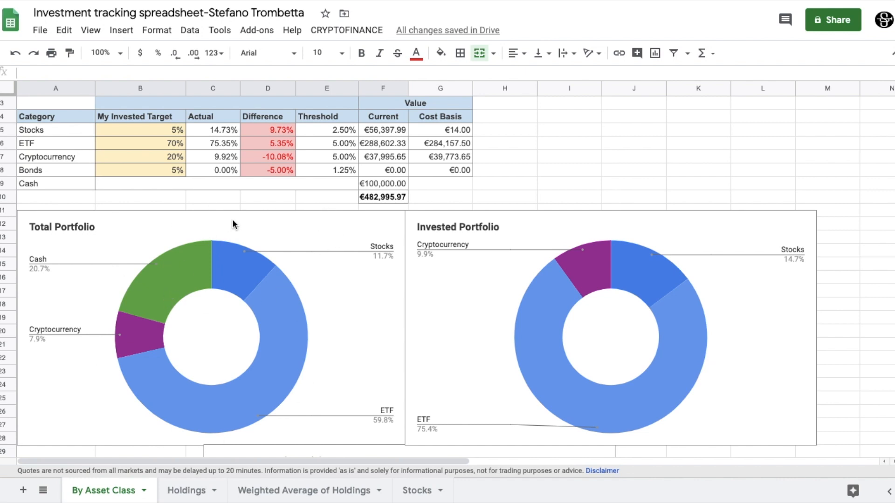
pyautogui.scroll(-1, 258, 363)
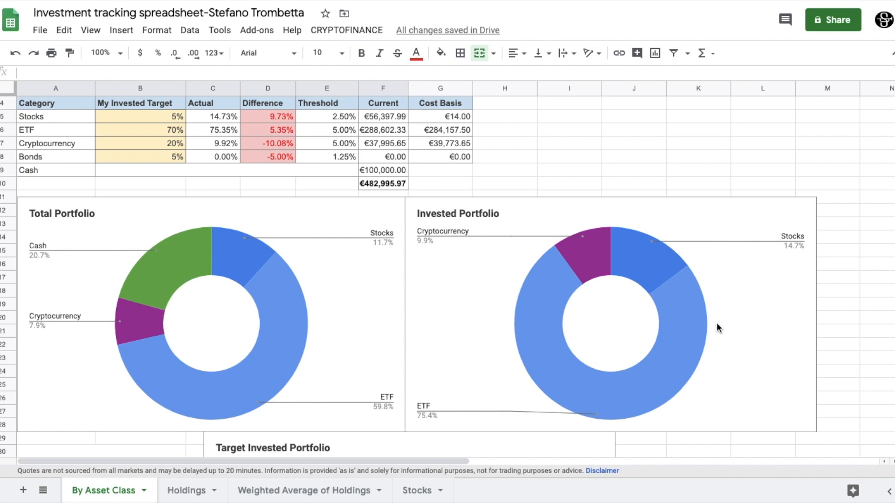
pyautogui.scroll(-5, 713, 329)
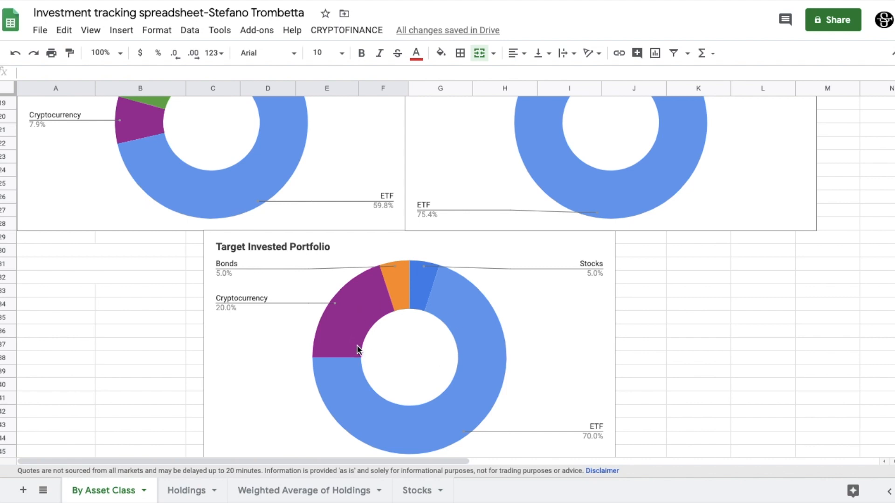
pyautogui.scroll(1, 368, 340)
pyautogui.scroll(5, 379, 332)
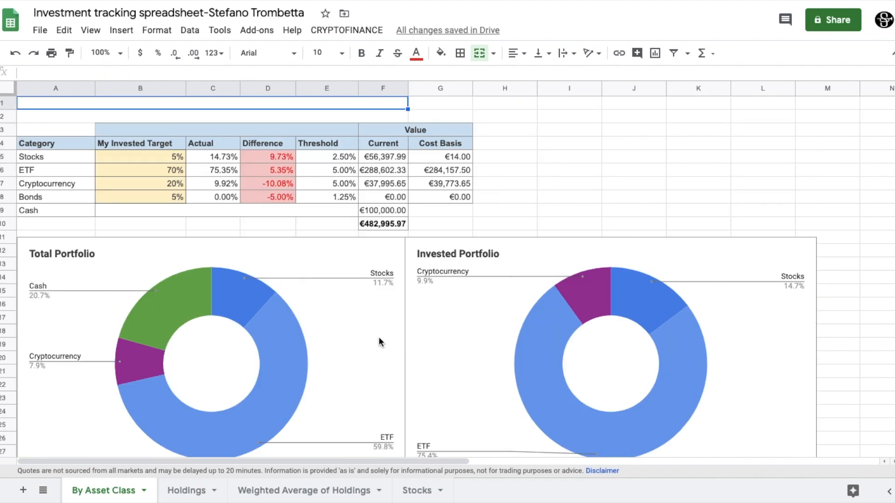
# Step: Examine the Holdings sheet: the category options, the yield and expense ratio columns, and the totals row
pyautogui.click(184, 489)
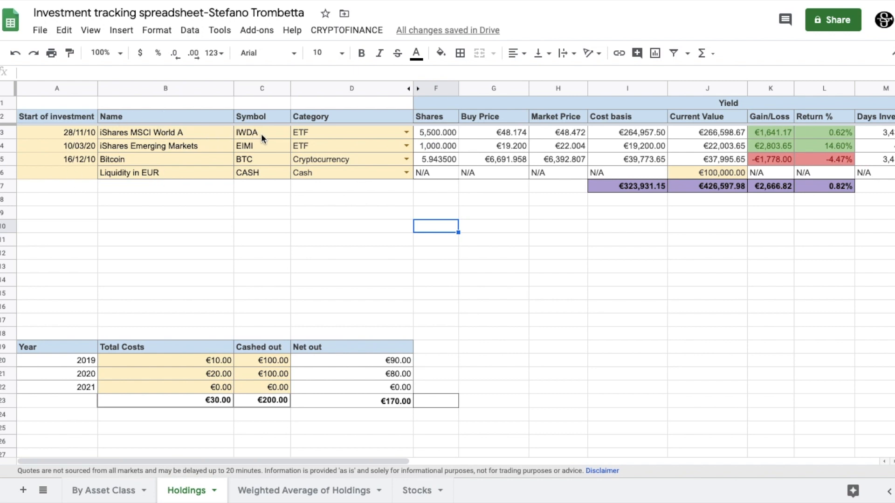
pyautogui.click(406, 131)
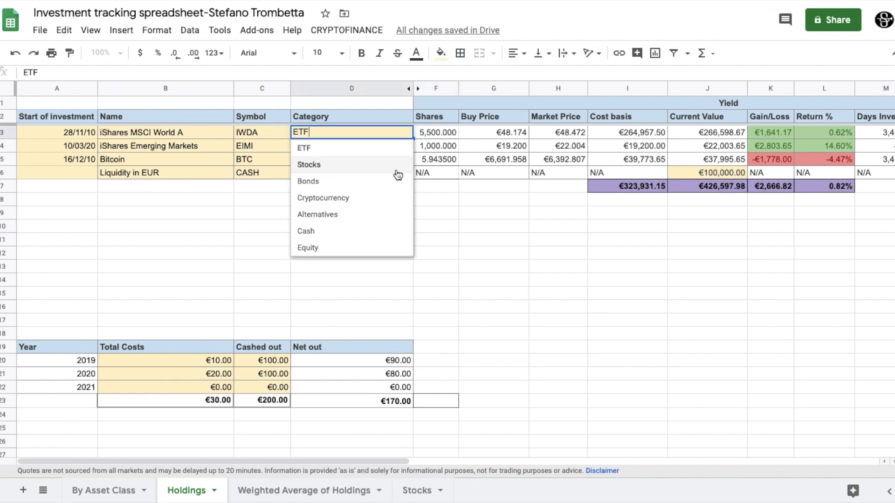
pyautogui.click(423, 204)
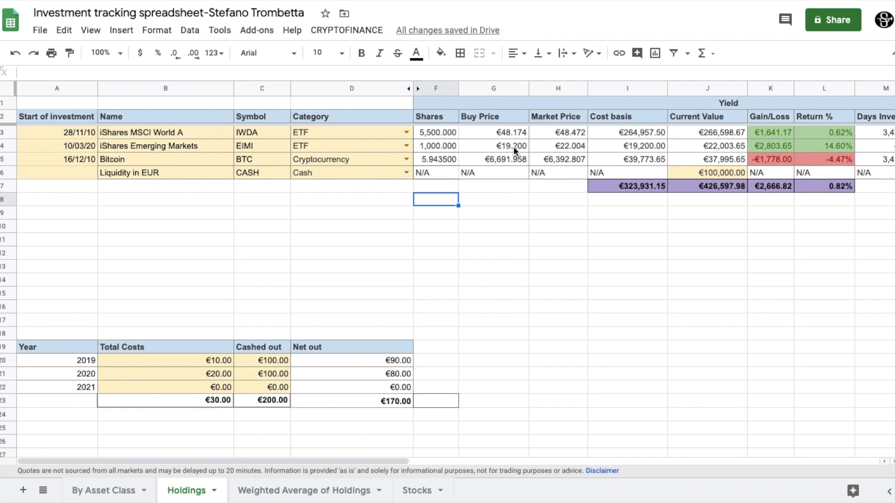
pyautogui.moveTo(380, 460); pyautogui.dragTo(502, 454)
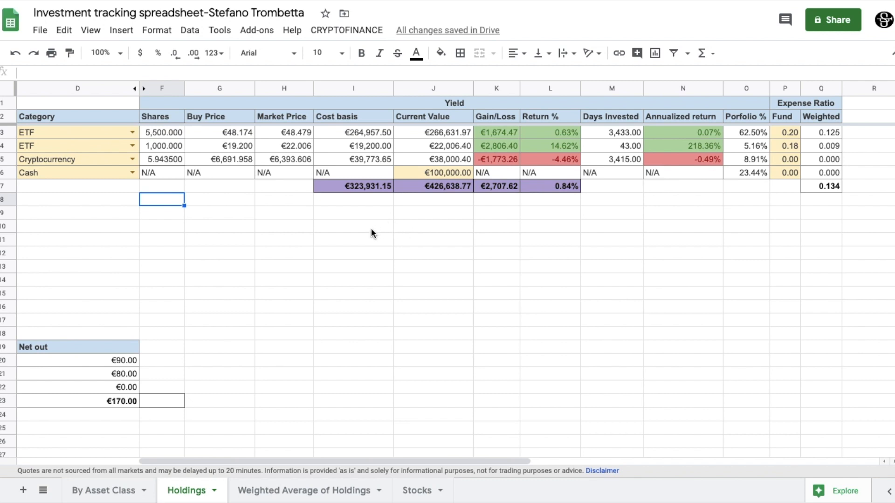
pyautogui.moveTo(364, 188); pyautogui.dragTo(531, 187)
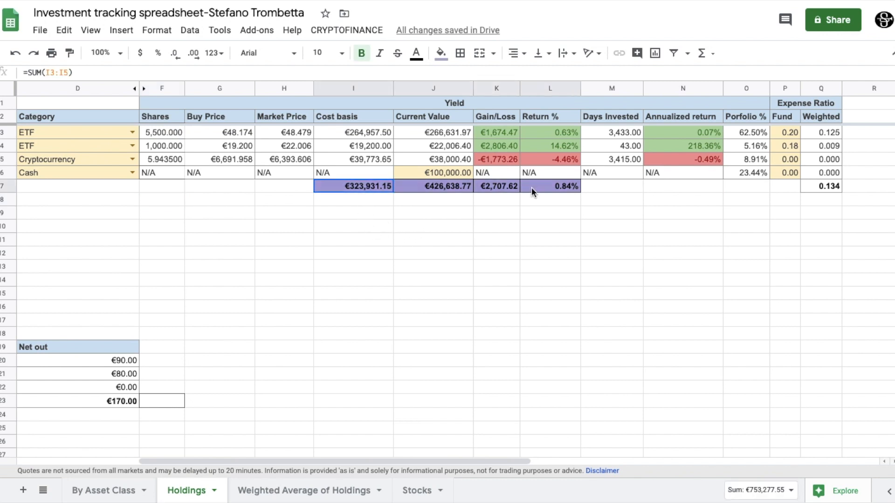
pyautogui.moveTo(360, 463); pyautogui.dragTo(255, 455)
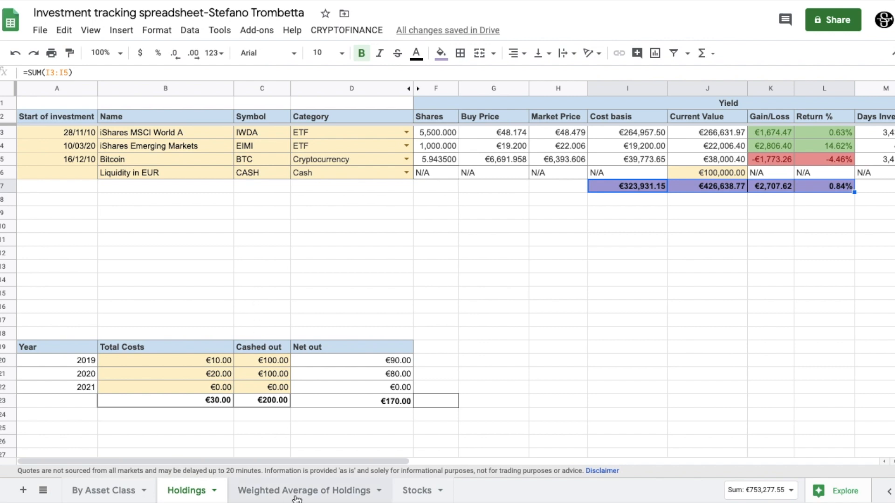
# Step: Examine the Stocks sheet: Tesla's sector options and the formulas for current price, 52 weeks low and action
pyautogui.click(417, 493)
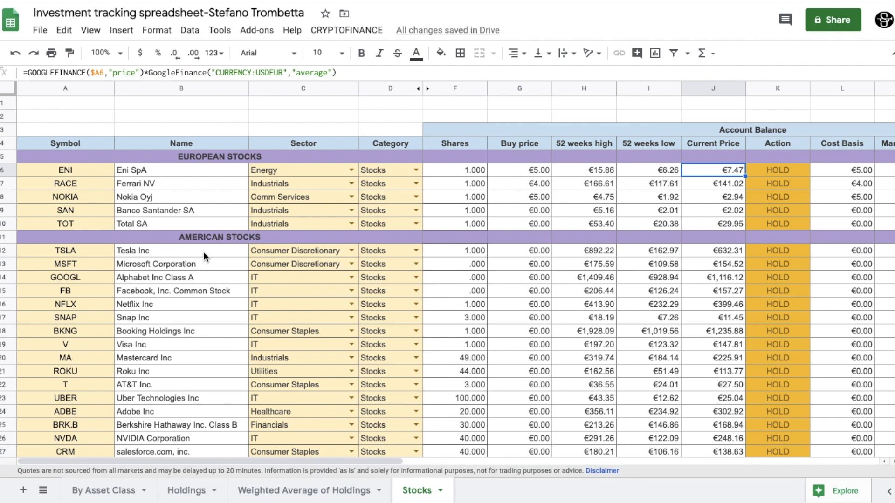
pyautogui.click(351, 251)
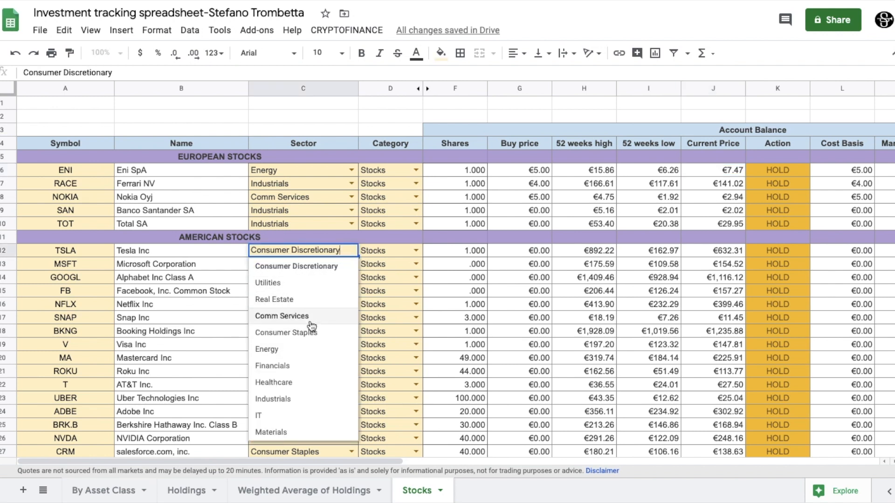
pyautogui.click(395, 251)
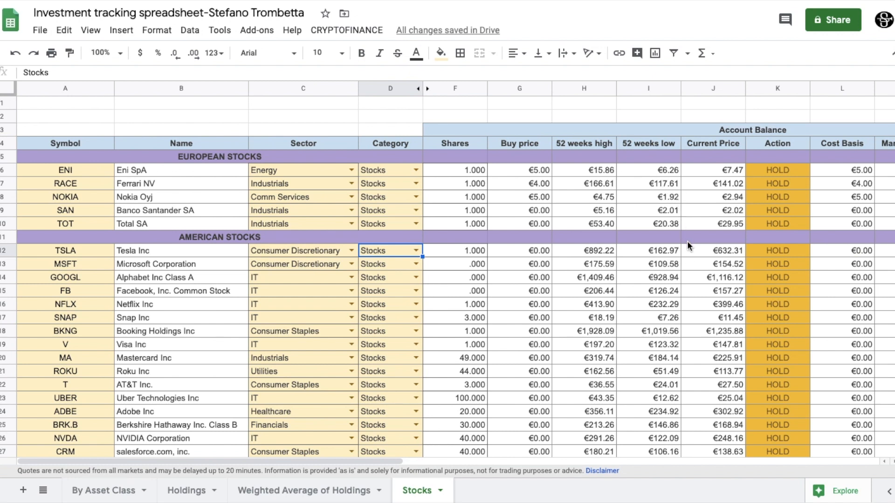
pyautogui.scroll(-1, 688, 264)
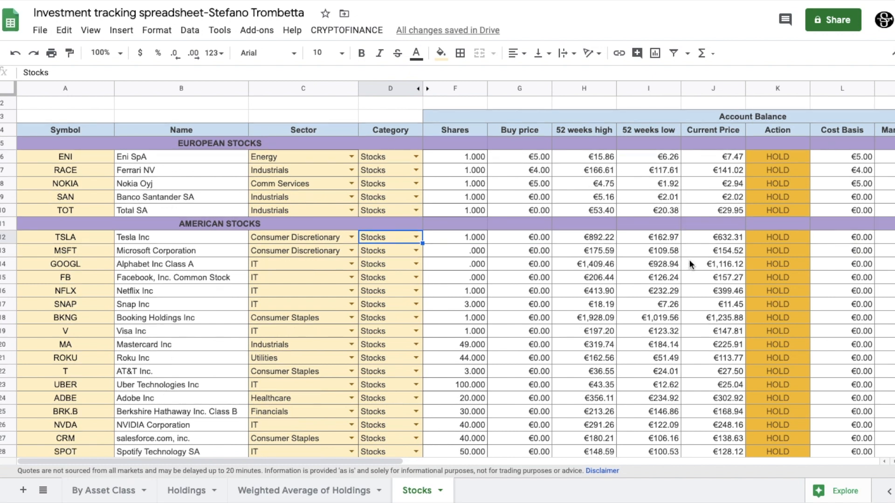
pyautogui.click(717, 159)
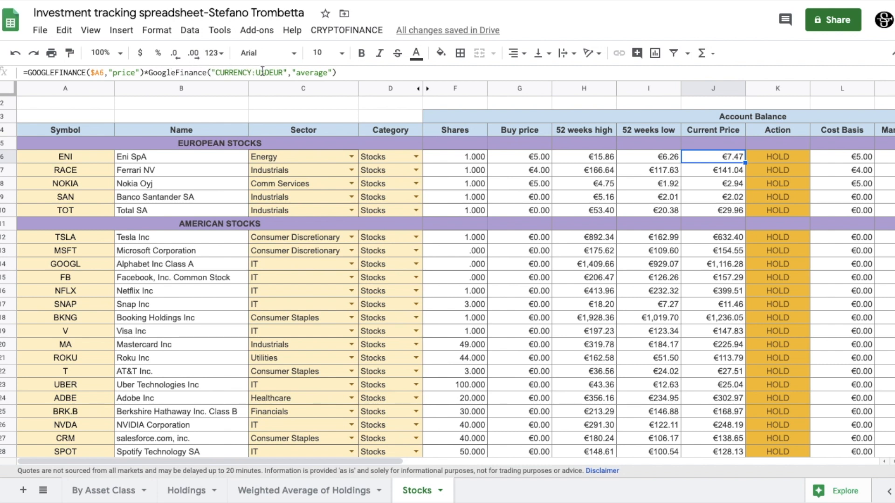
pyautogui.click(638, 173)
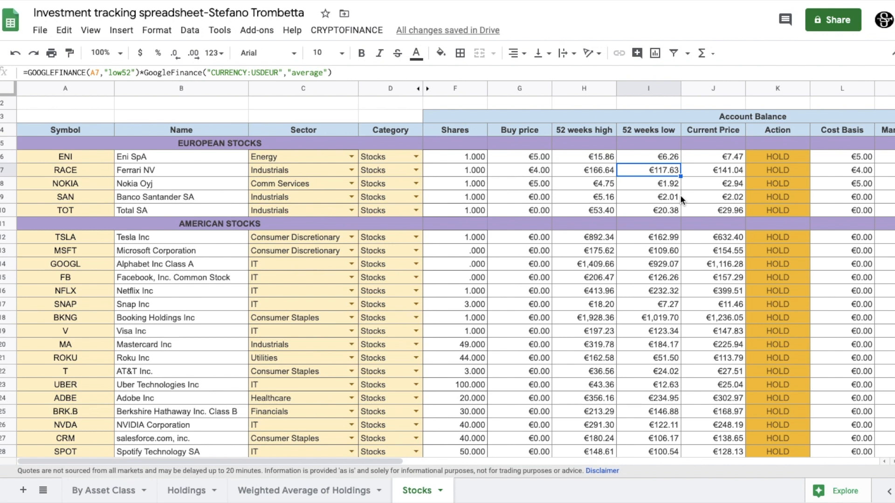
pyautogui.moveTo(387, 463); pyautogui.dragTo(529, 463)
pyautogui.click(515, 157)
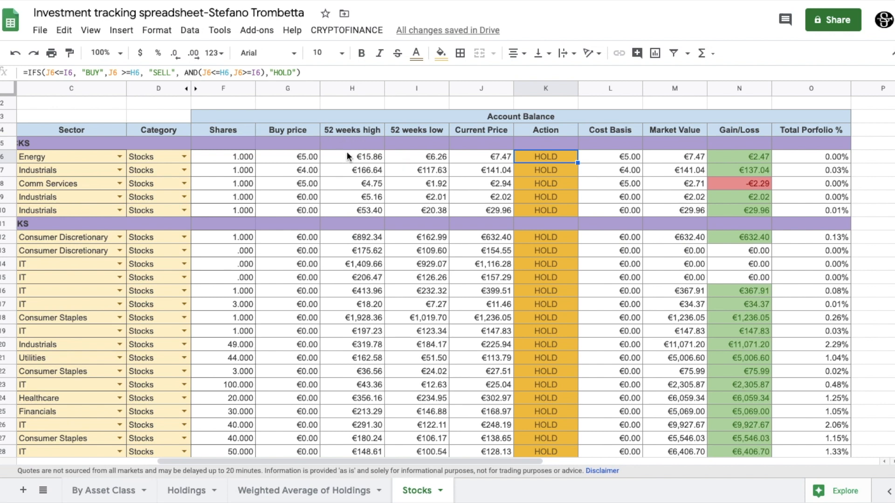
# Step: Replace the current price formula of Eni SpA in J6 with the fixed value 5
pyautogui.click(489, 157)
pyautogui.doubleClick(489, 157)
pyautogui.hotkey('ctrl', 'a')
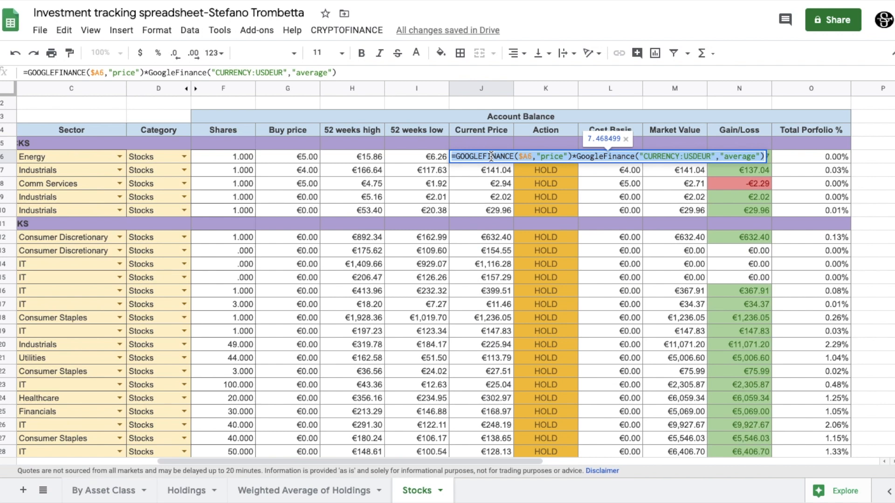
pyautogui.write('5')
pyautogui.press('Return')
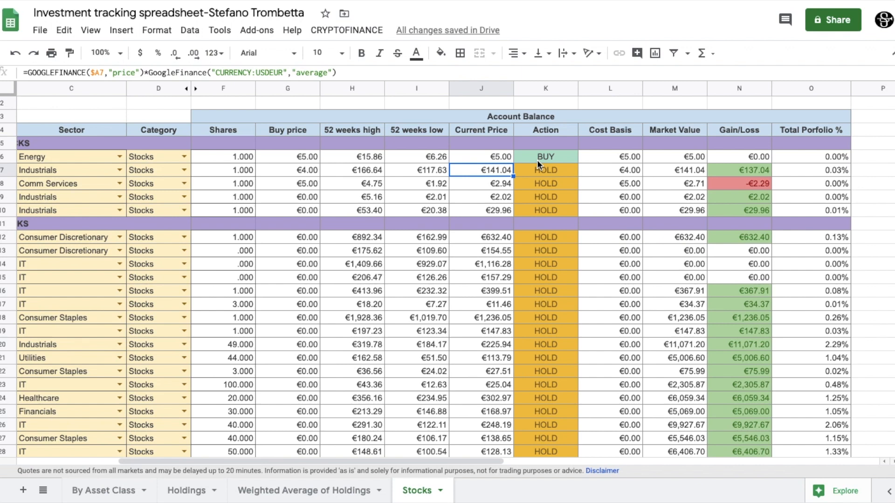
# Step: Set Eni SpA's current price in J6 to 20, and undo both manual price changes
pyautogui.doubleClick(488, 155)
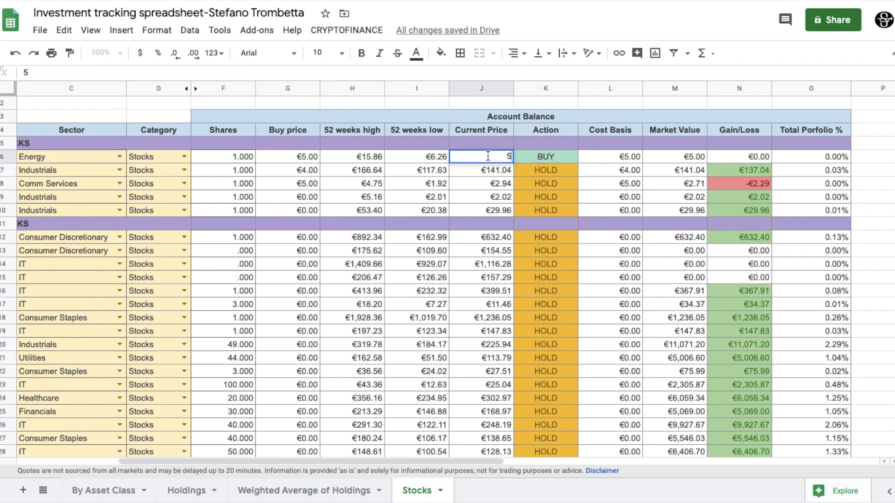
pyautogui.press('BackSpace')
pyautogui.write('20')
pyautogui.press('Return')
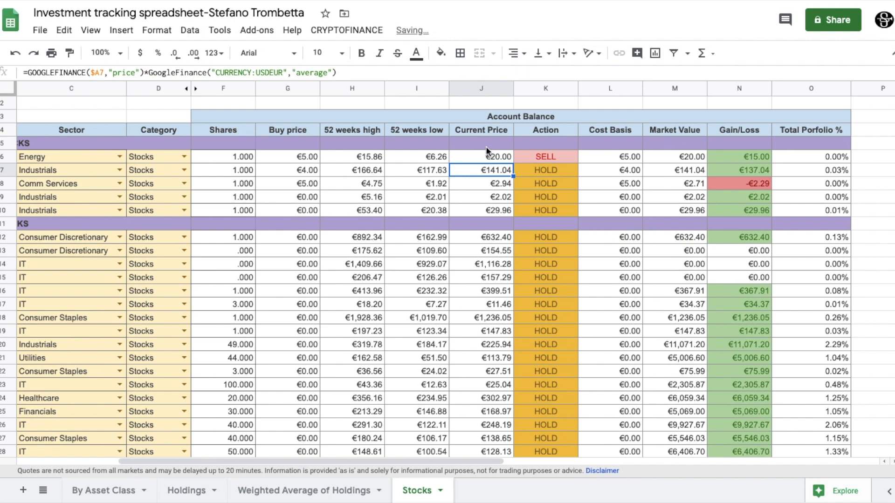
pyautogui.hotkey('ctrl', 'z')
pyautogui.hotkey('ctrl', 'z')
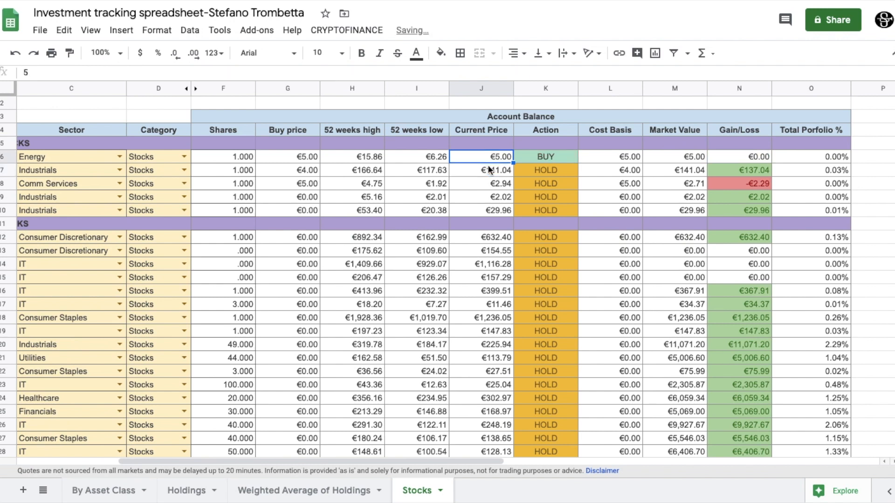
# Step: Examine the Stocks sheet's Action formula in K9, the sector breakdown with its chart, and the Gain/Loss column
pyautogui.click(546, 197)
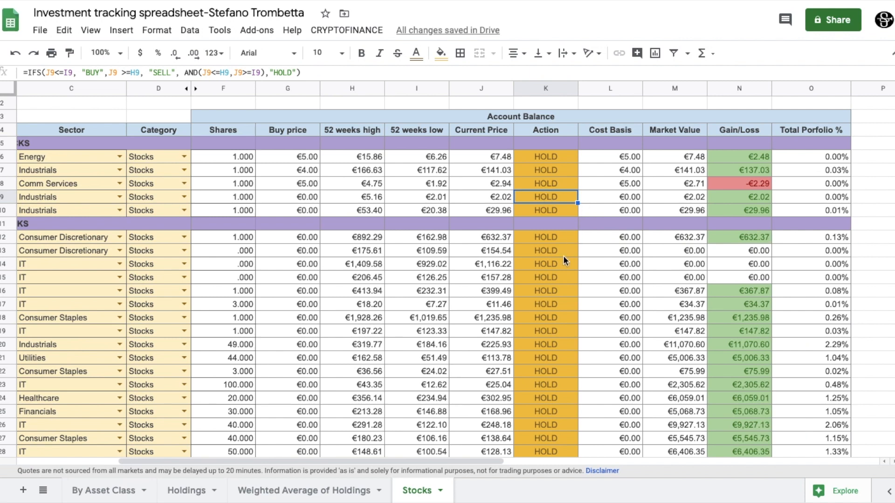
pyautogui.scroll(-2, 563, 256)
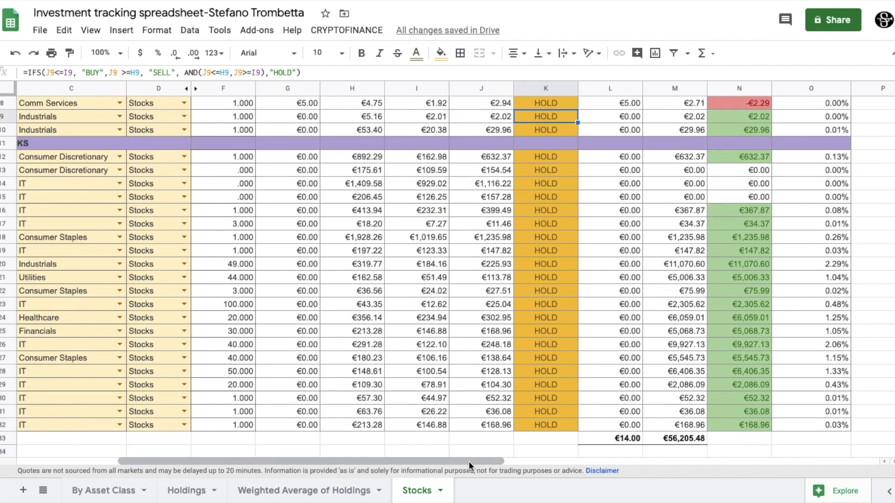
pyautogui.moveTo(466, 463); pyautogui.dragTo(383, 463)
pyautogui.scroll(-3, 320, 365)
pyautogui.scroll(-4, 320, 365)
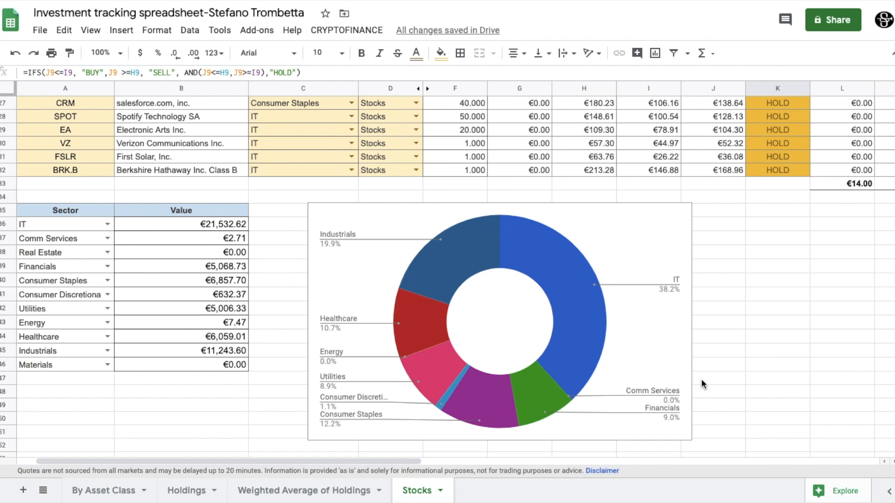
pyautogui.scroll(7, 701, 379)
pyautogui.moveTo(377, 461); pyautogui.dragTo(546, 413)
pyautogui.scroll(2, 584, 381)
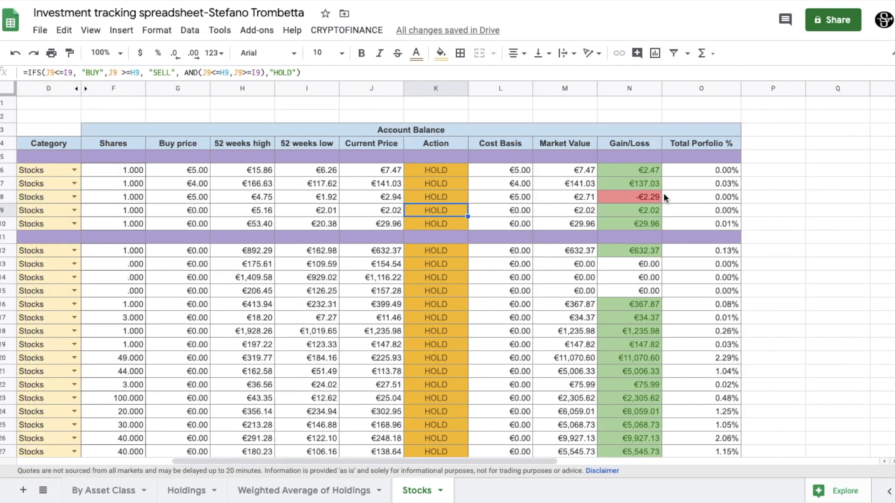
pyautogui.scroll(-2, 684, 323)
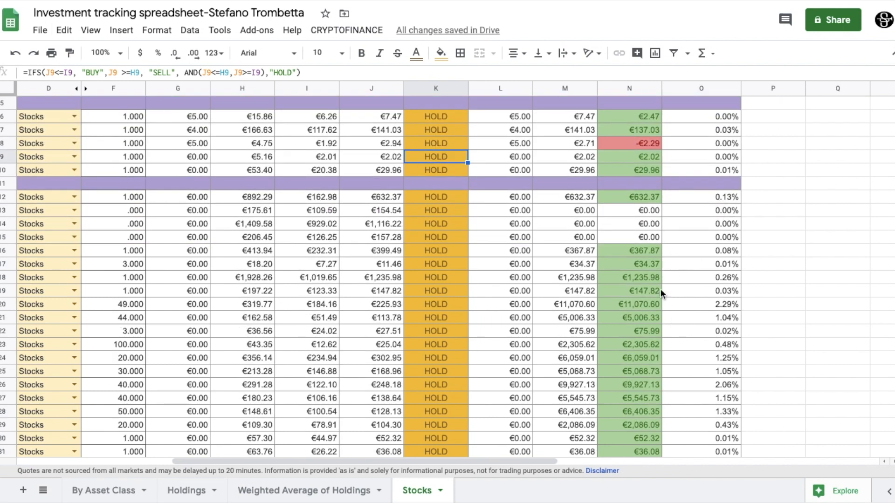
pyautogui.moveTo(320, 462); pyautogui.dragTo(184, 450)
# Step: Title the empty table in I2 on the Weighted Average of Holdings sheet "nokia"
pyautogui.click(286, 493)
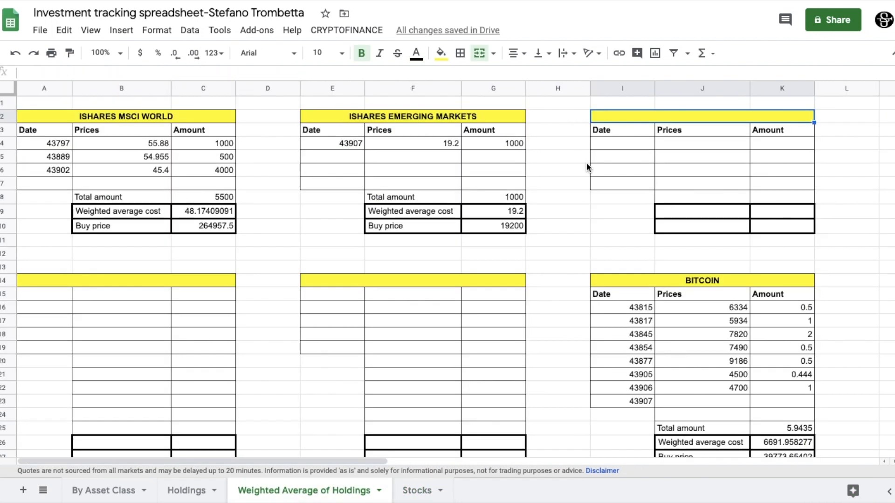
pyautogui.doubleClick(699, 116)
pyautogui.write('nokia')
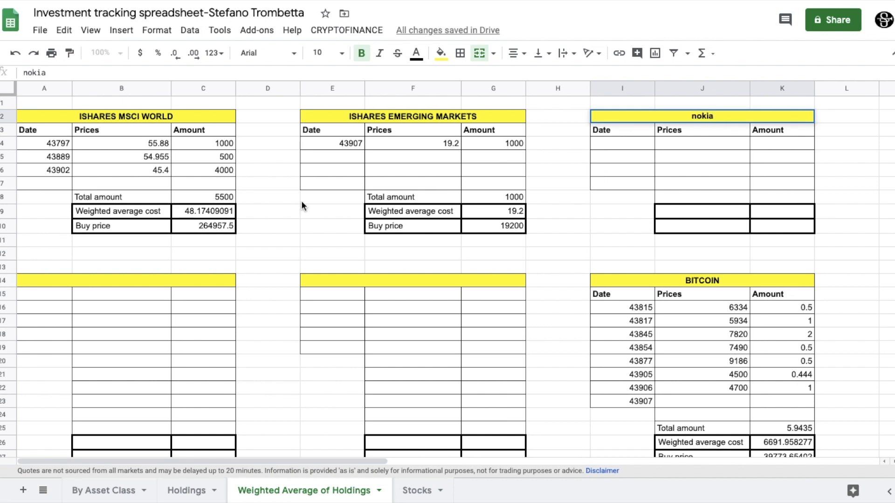
# Step: Copy the iShares MSCI World summary formulas from C8:C10 into K8:K10 of the nokia table
pyautogui.moveTo(216, 199); pyautogui.dragTo(216, 225)
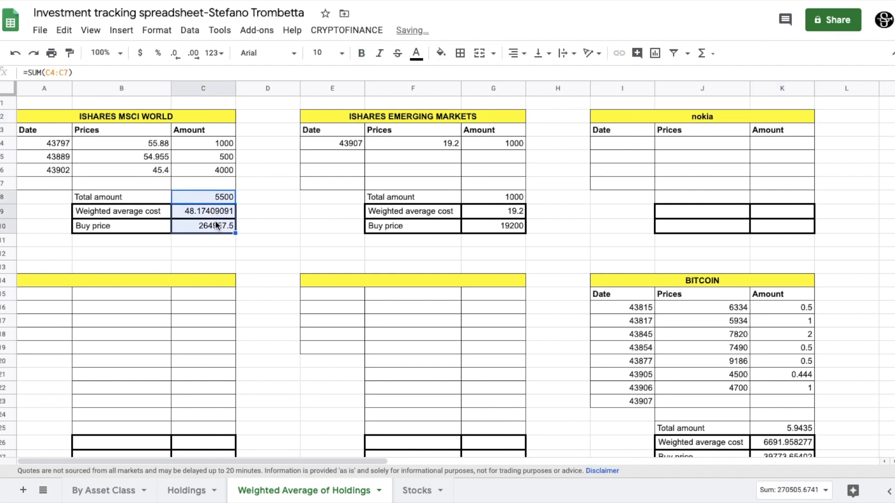
pyautogui.hotkey('ctrl', 'c')
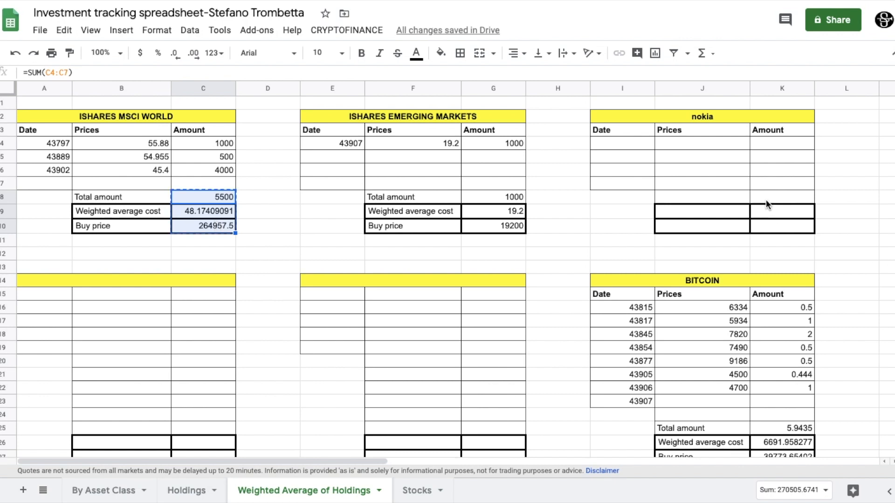
pyautogui.click(765, 200)
pyautogui.hotkey('ctrl', 'v')
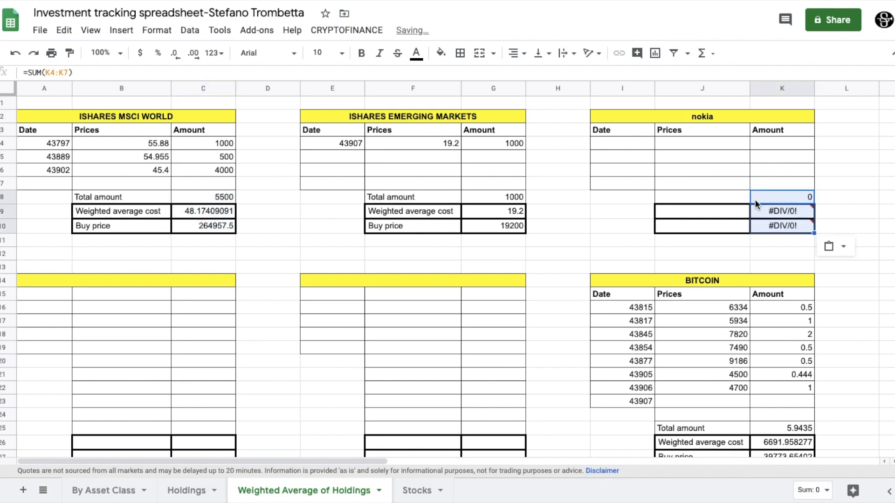
# Step: Copy the labels Total amount, Weighted average cost and Buy price from B8:B10 into J8:J10
pyautogui.moveTo(150, 196); pyautogui.dragTo(159, 229)
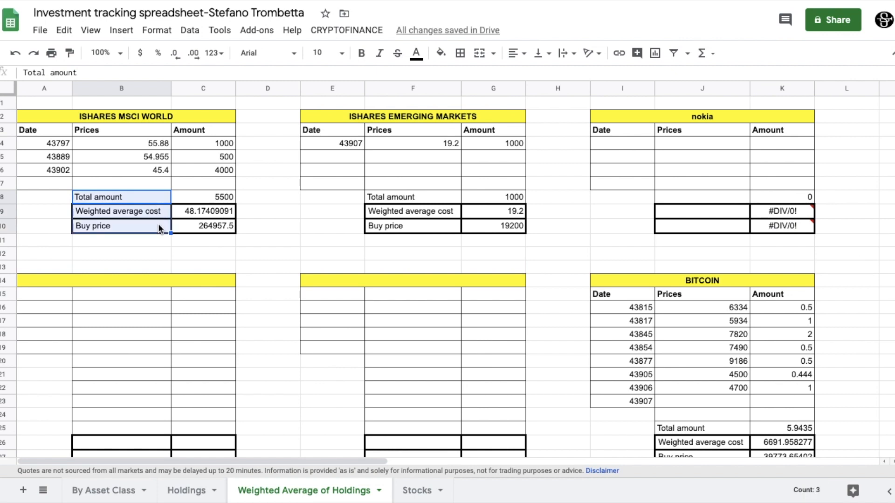
pyautogui.click(714, 195)
pyautogui.hotkey('ctrl', 'v')
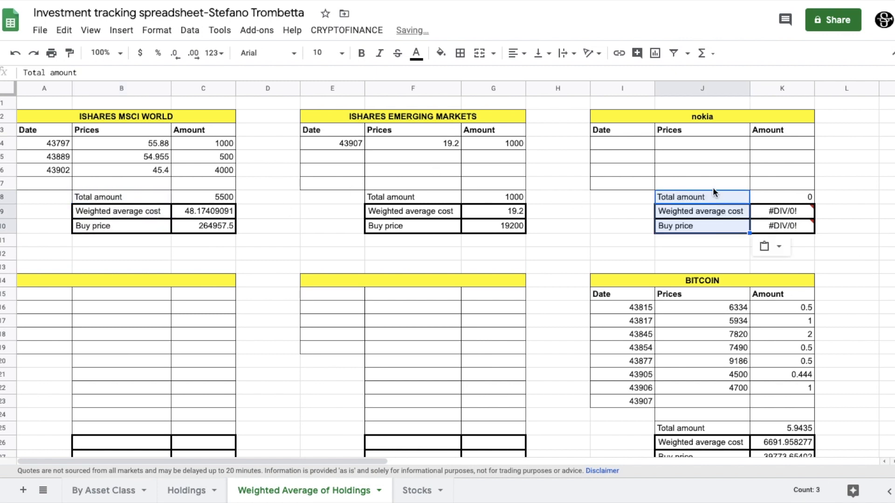
# Step: Enter two purchases in rows 4 and 5 of the nokia table: 100 shares at price 2 and 300 shares at price 5
pyautogui.click(771, 146)
pyautogui.write('100')
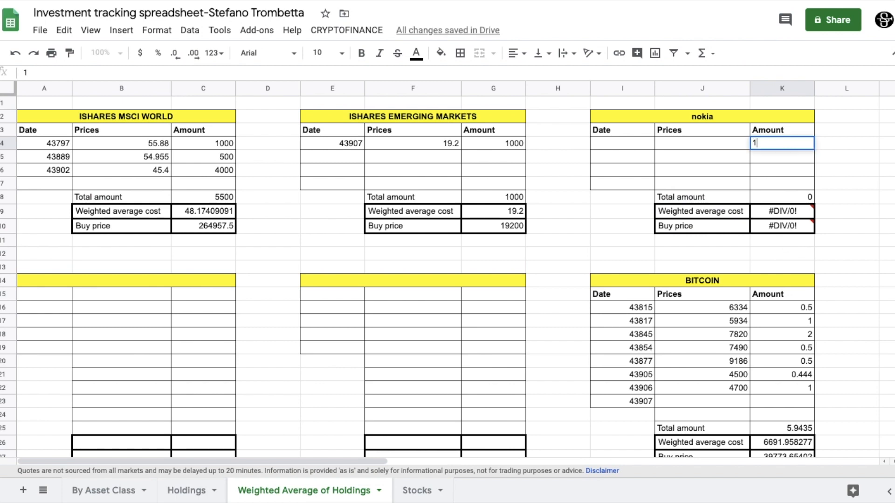
pyautogui.click(721, 146)
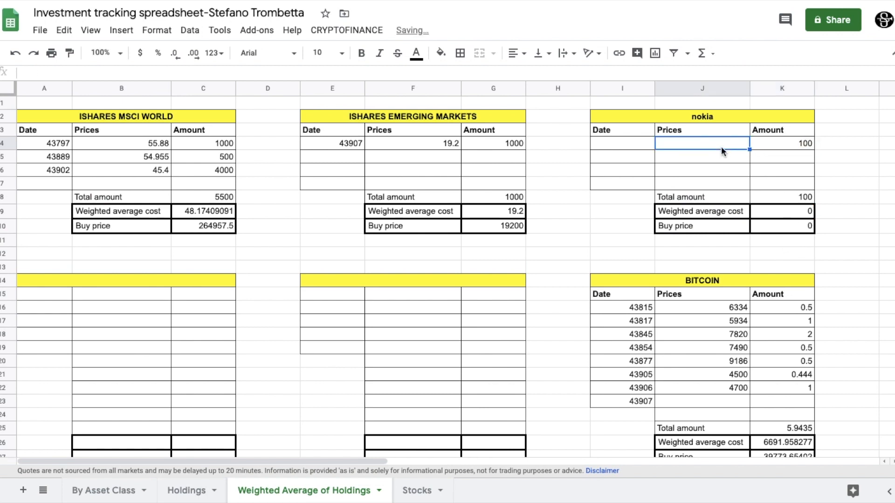
pyautogui.write('2')
pyautogui.click(782, 158)
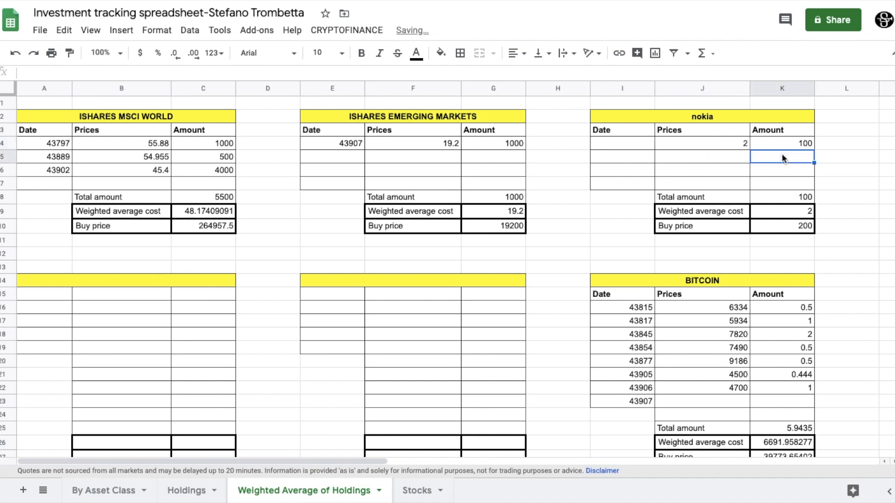
pyautogui.write('300')
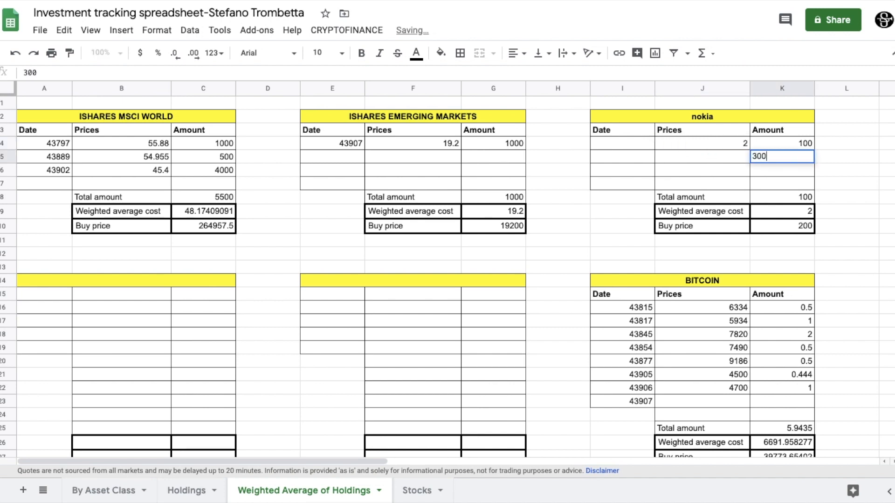
pyautogui.click(712, 153)
pyautogui.write('5')
pyautogui.press('Return')
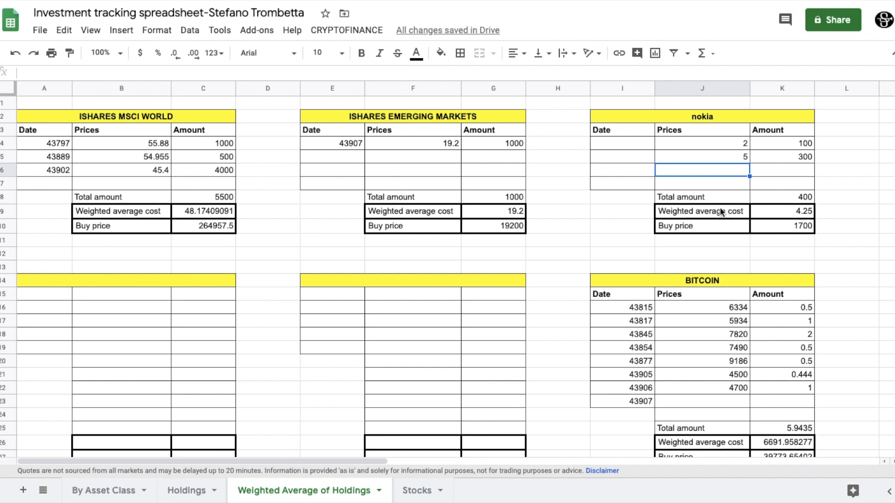
# Step: Link Nokia's Shares cell F8 on the Stocks sheet to the nokia Total amount, ='Weighted Average of Holdings'!K8
pyautogui.click(417, 490)
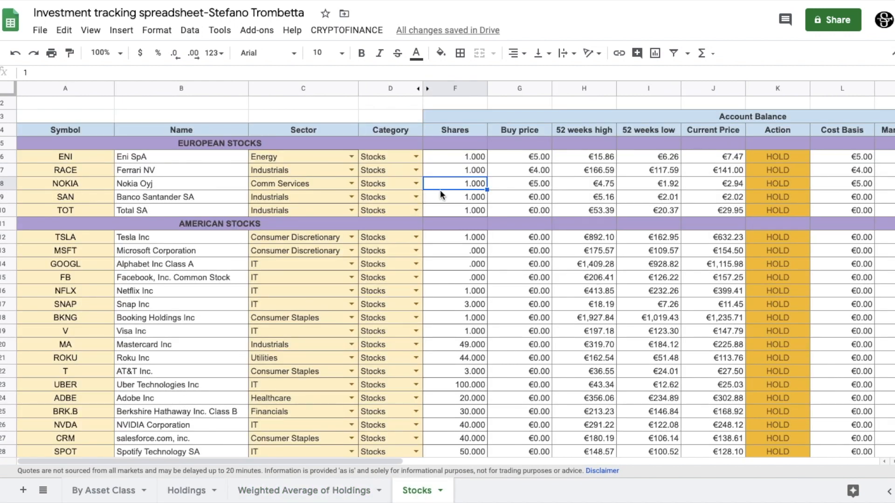
pyautogui.press('BackSpace')
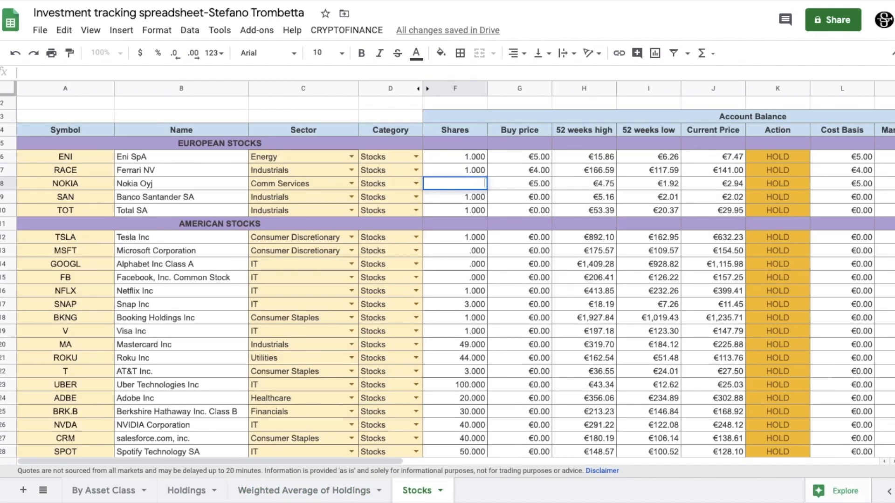
pyautogui.write('=')
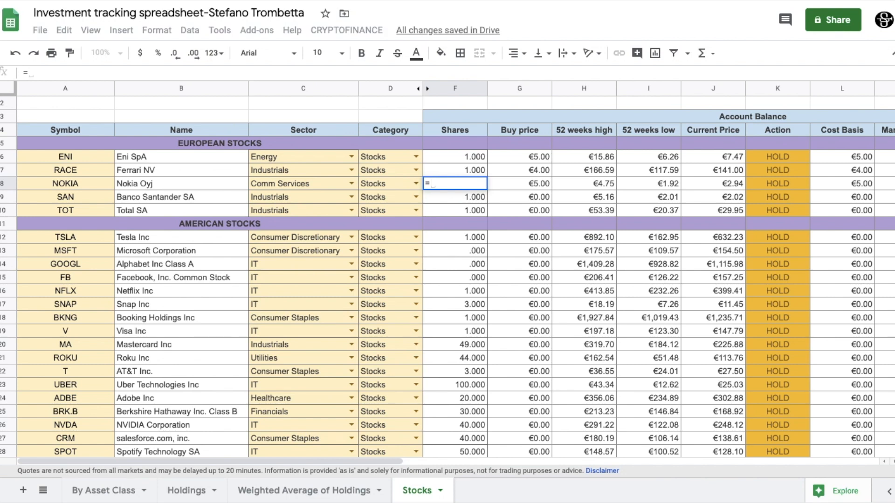
pyautogui.click(319, 491)
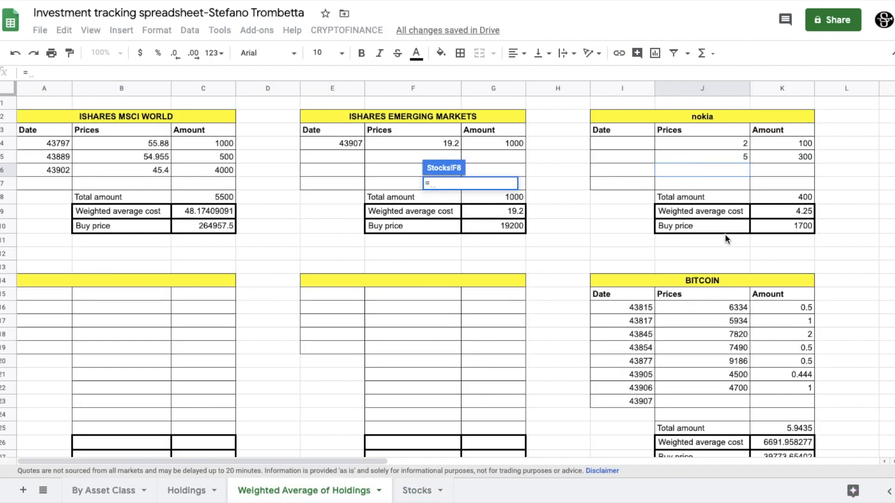
pyautogui.click(796, 197)
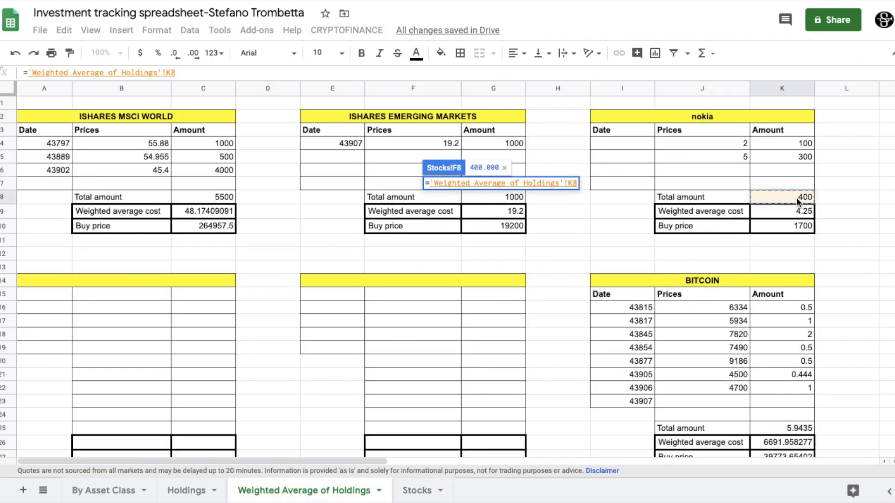
pyautogui.press('Return')
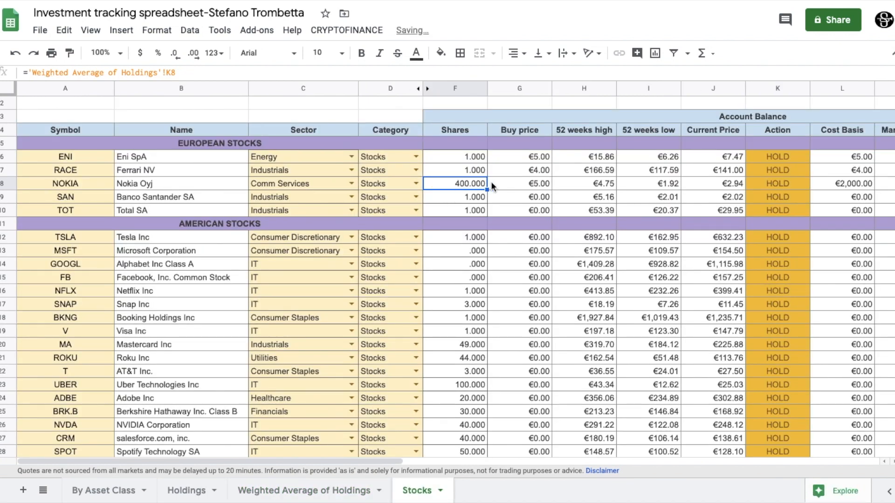
# Step: Link Nokia's Buy price cell G8 on the Stocks sheet to the nokia table's Buy price, ='Weighted Average of Holdings'!K10
pyautogui.click(525, 185)
pyautogui.press('BackSpace')
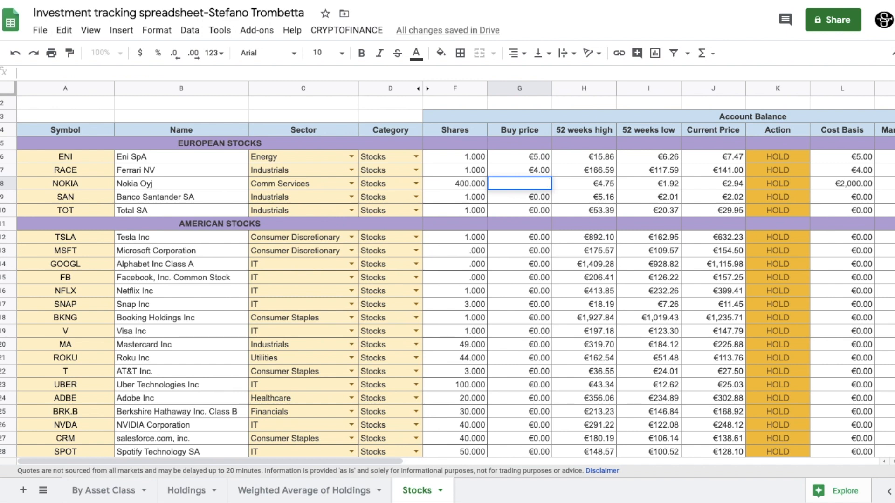
pyautogui.write('=')
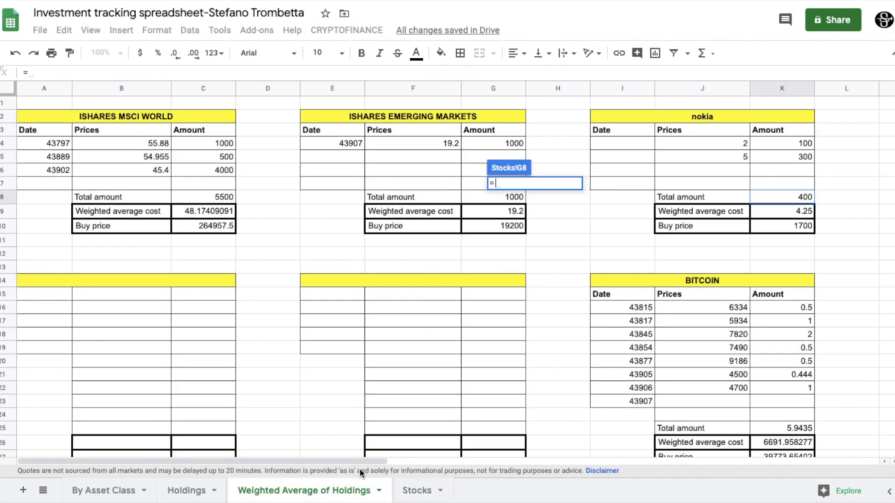
pyautogui.click(321, 491)
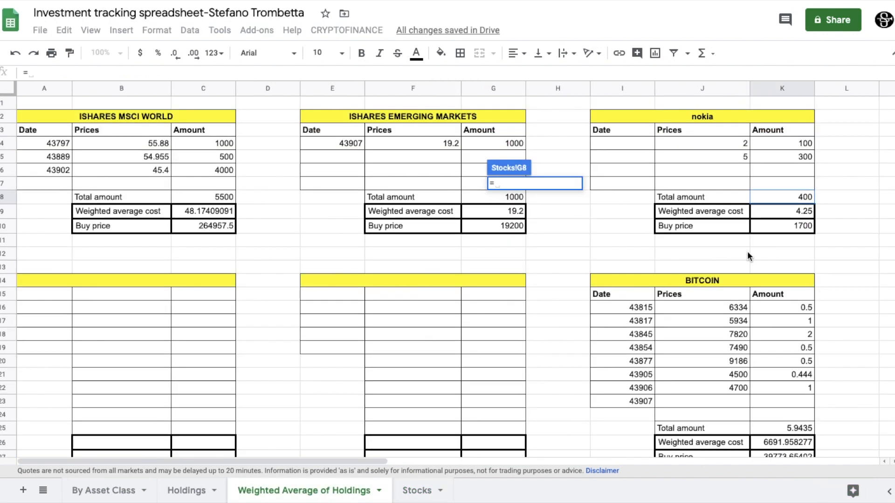
pyautogui.click(785, 226)
pyautogui.press('Return')
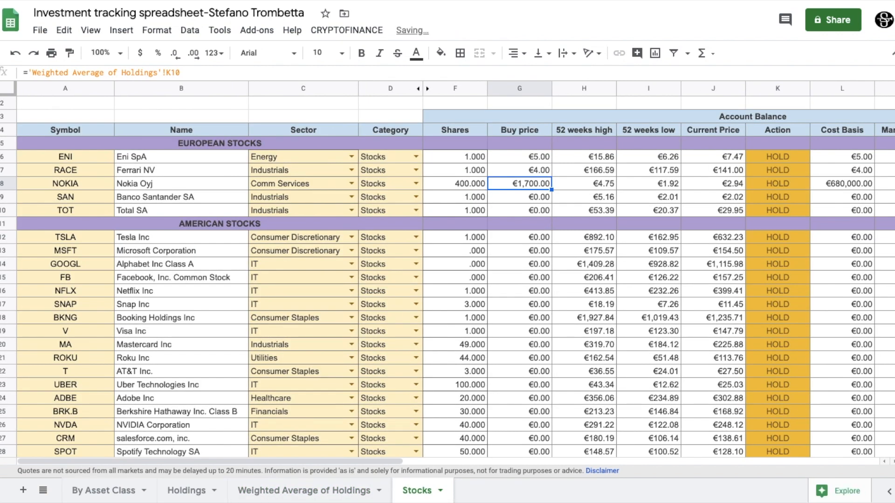
# Step: Inspect the date formula in E4 of the iShares Emerging Markets table on the Weighted Average of Holdings sheet
pyautogui.click(298, 497)
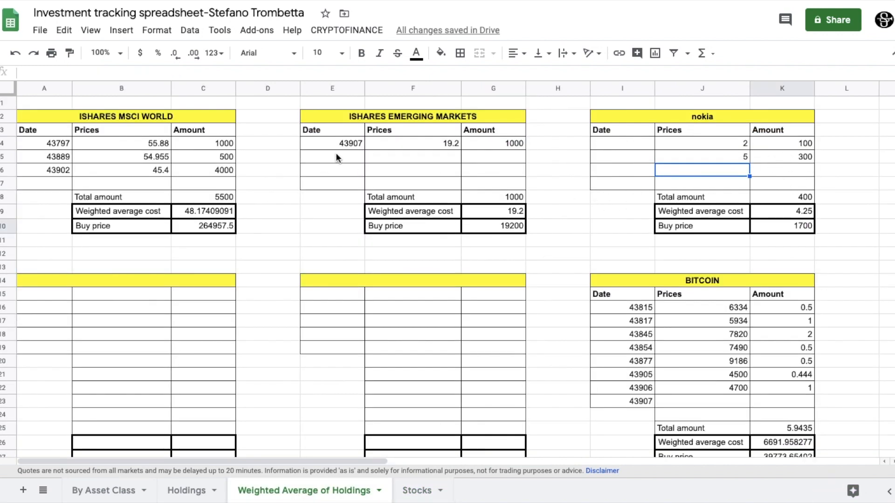
pyautogui.click(346, 145)
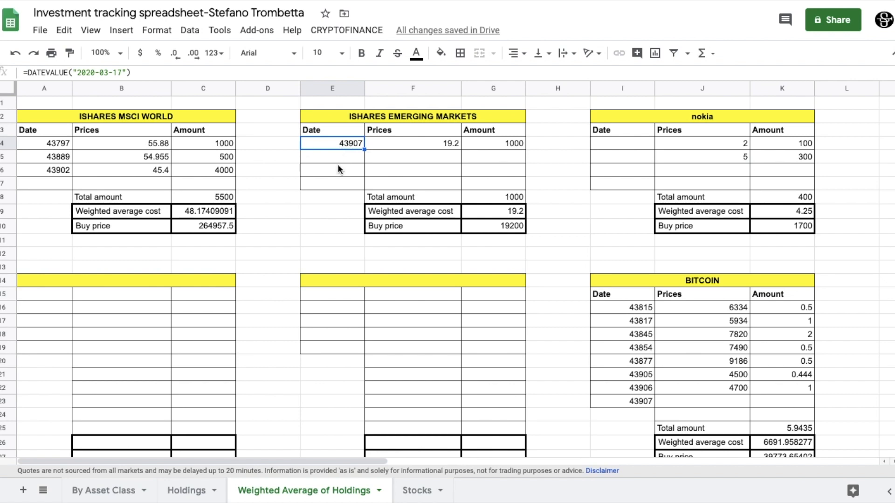